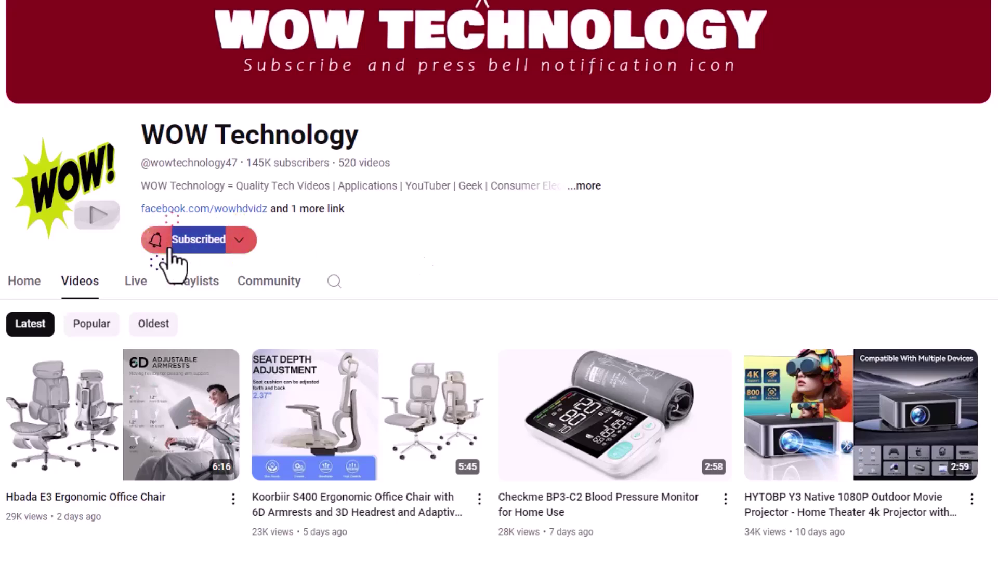
- Browse the VidAU homepage down past the tools grid to the real cases section
click(161, 250)
click(196, 283)
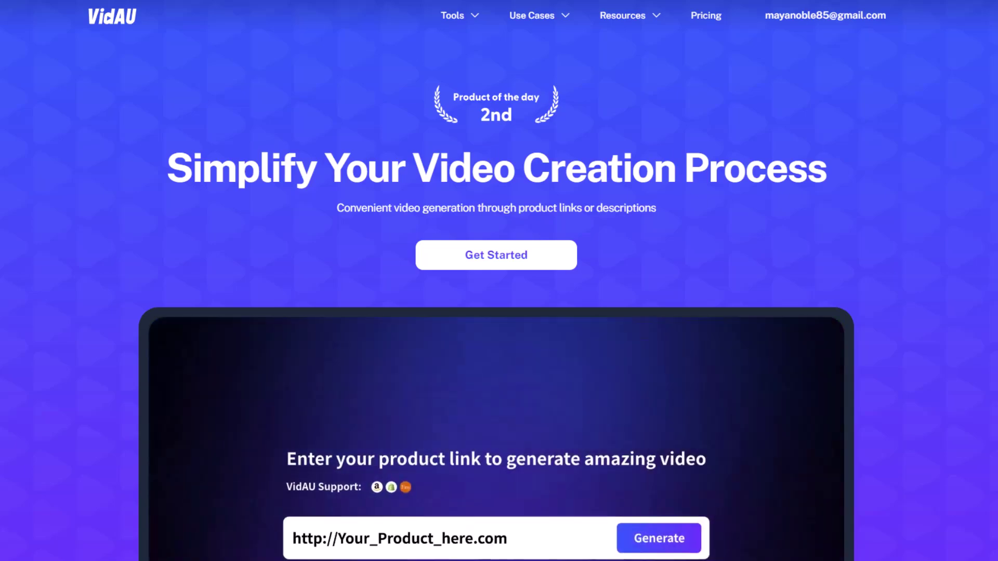
scroll(499, 312, down, 1)
scroll(499, 312, down, 1)
scroll(499, 311, down, 1)
scroll(499, 312, down, 1)
scroll(499, 312, down, 1)
scroll(499, 312, down, 1)
scroll(499, 312, down, 1)
scroll(500, 312, down, 1)
scroll(499, 311, down, 1)
scroll(499, 312, down, 1)
scroll(499, 312, down, 1)
scroll(499, 312, down, 1)
scroll(499, 312, down, 1)
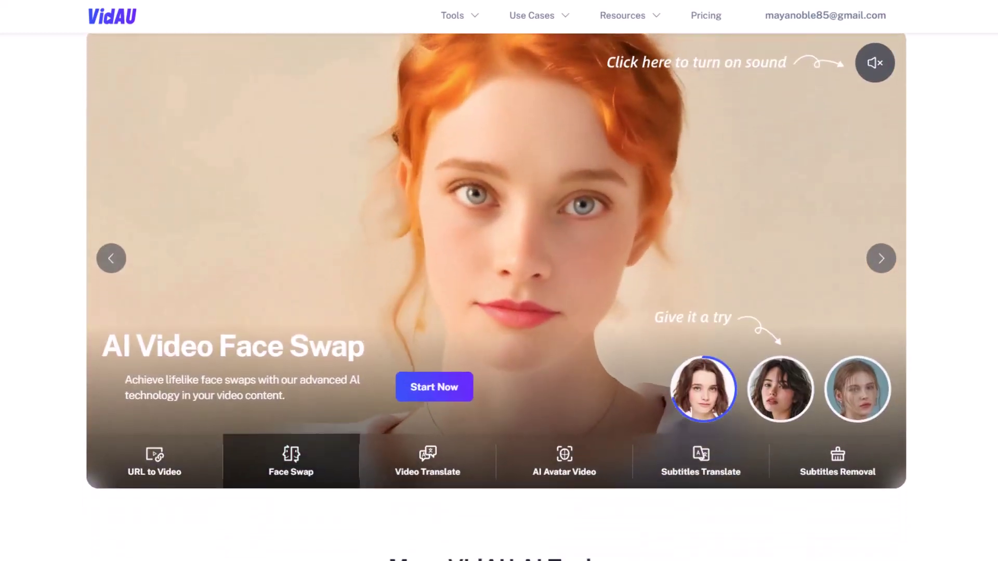
scroll(500, 312, down, 1)
scroll(499, 312, down, 1)
scroll(500, 312, down, 1)
scroll(499, 312, down, 1)
scroll(499, 312, down, 1)
scroll(500, 313, down, 1)
scroll(499, 312, down, 1)
scroll(499, 313, down, 1)
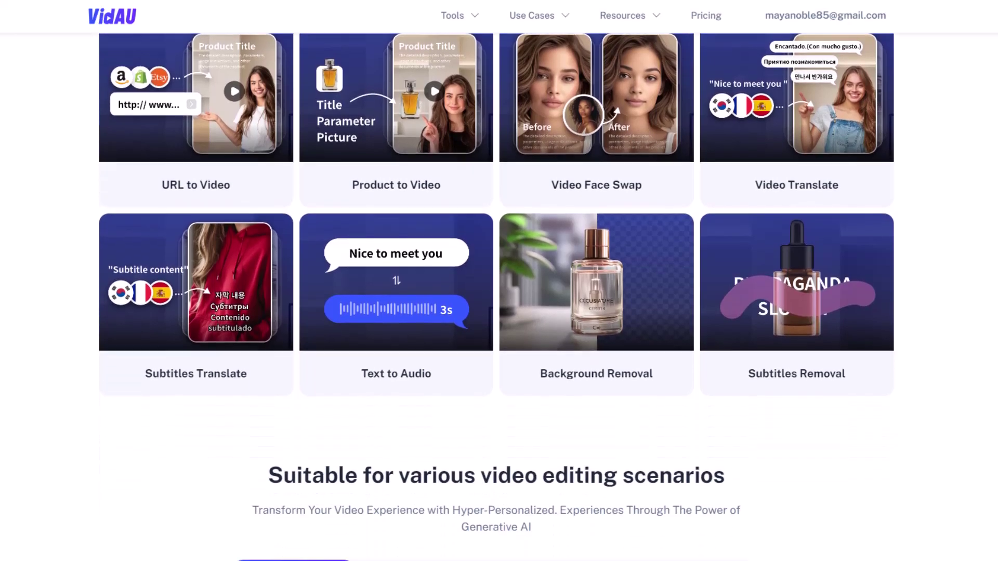
scroll(499, 312, down, 1)
scroll(499, 312, down, 1)
scroll(499, 312, down, 1)
scroll(499, 312, down, 1)
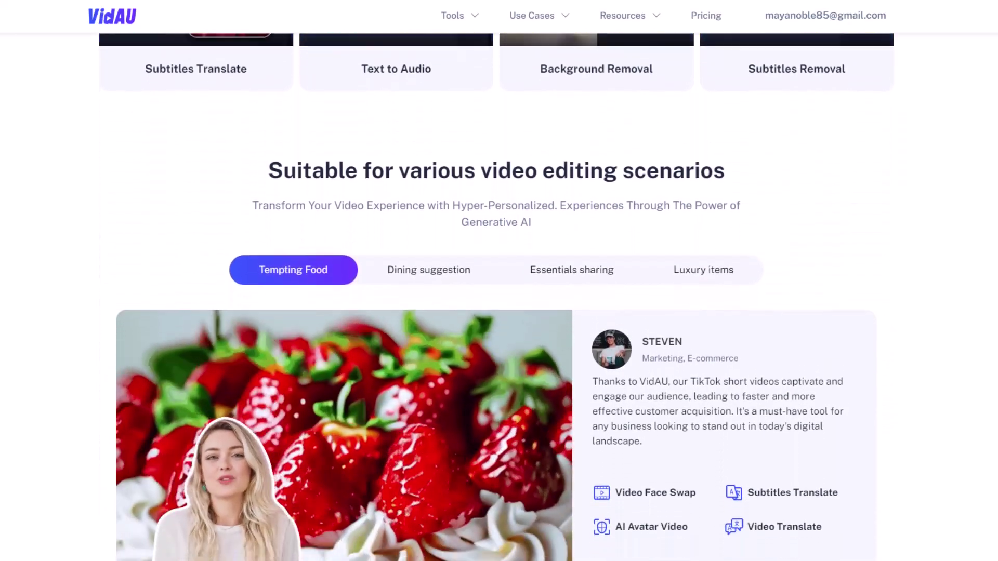
scroll(499, 312, down, 1)
scroll(499, 312, down, 1)
scroll(499, 312, down, 1)
scroll(499, 312, down, 1)
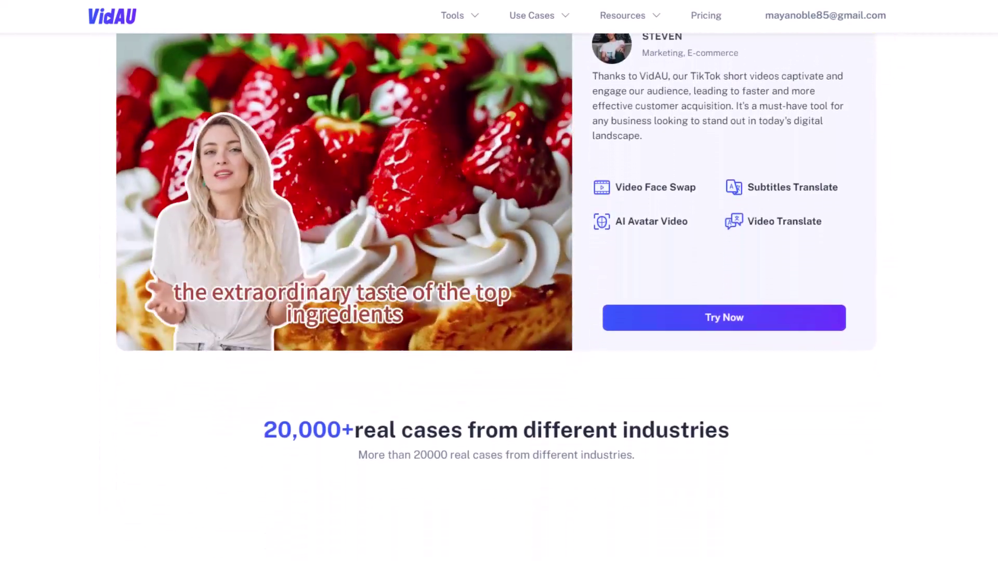
scroll(499, 311, down, 1)
scroll(499, 312, down, 1)
scroll(499, 312, down, 1)
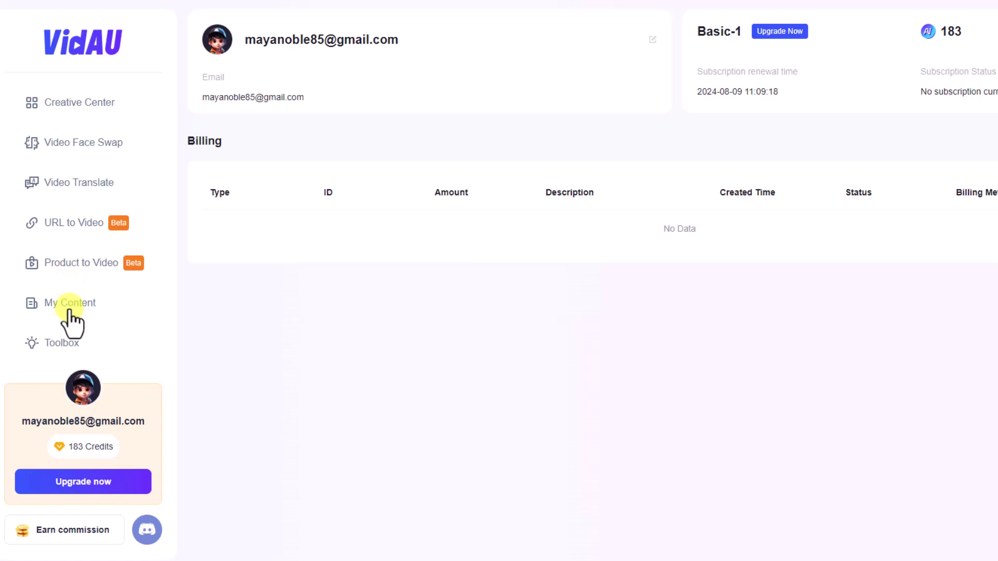
- Show the VidAU Toolbox grid of AI video tools from the left sidebar
click(55, 351)
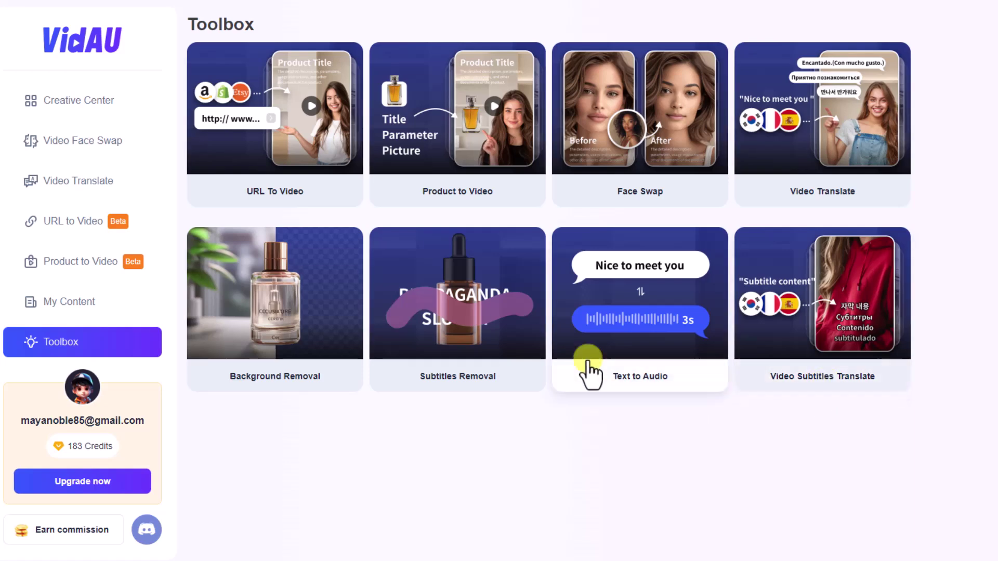
- Create a URL To Video project from the BENGOO G9000 headset's Amazon link
click(295, 204)
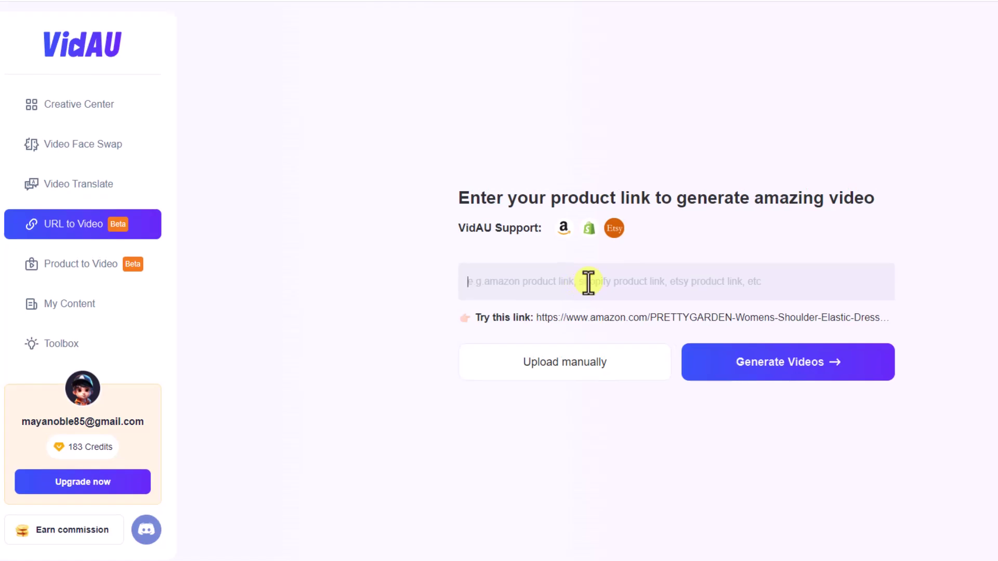
key(ctrl+v)
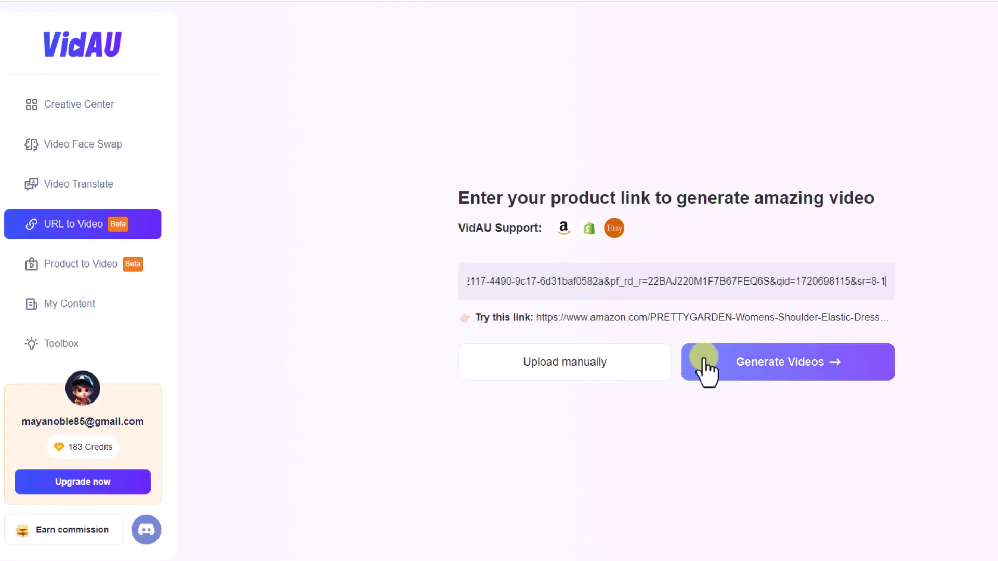
click(787, 373)
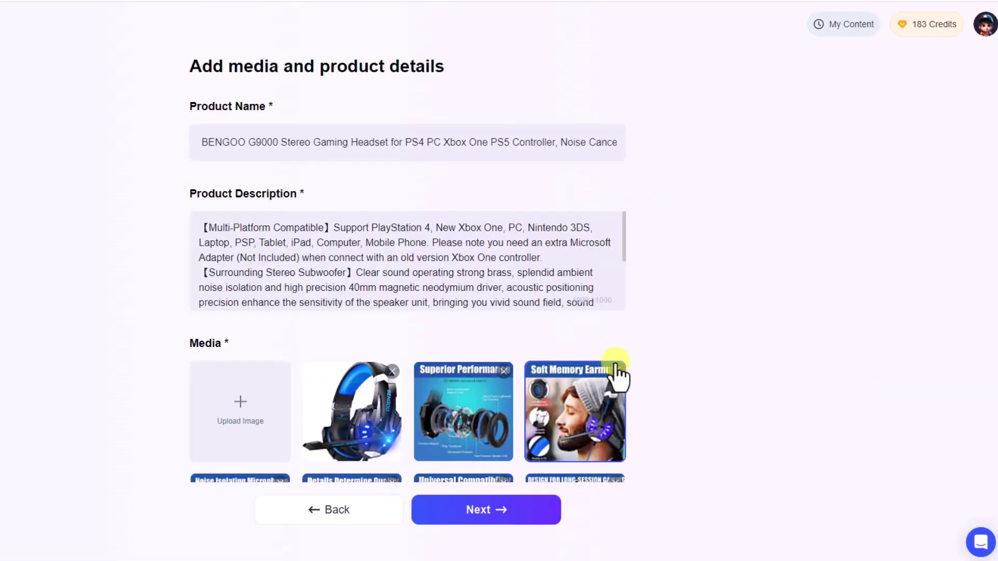
scroll(870, 381, down, 1)
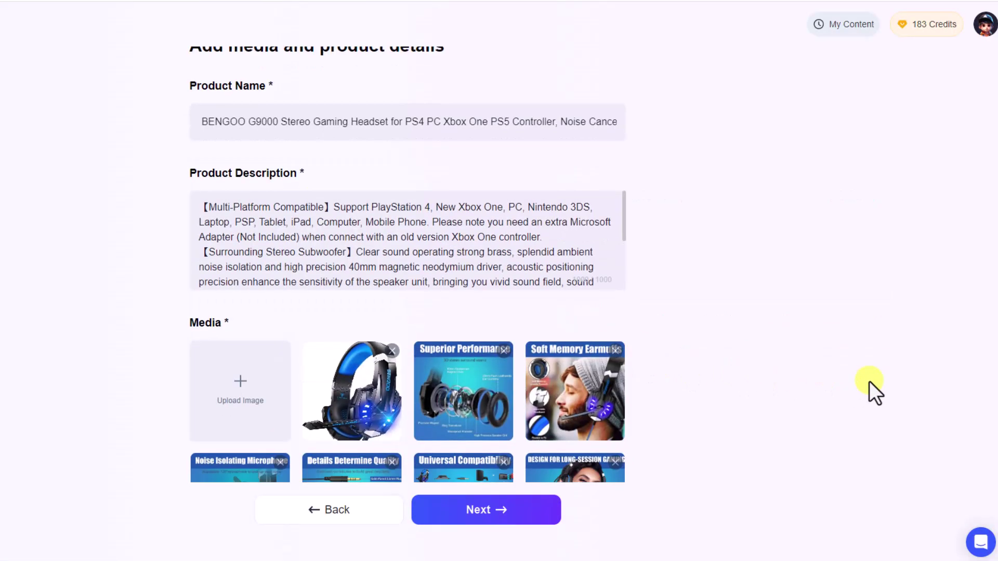
scroll(870, 381, down, 2)
scroll(870, 381, down, 2)
scroll(869, 382, down, 1)
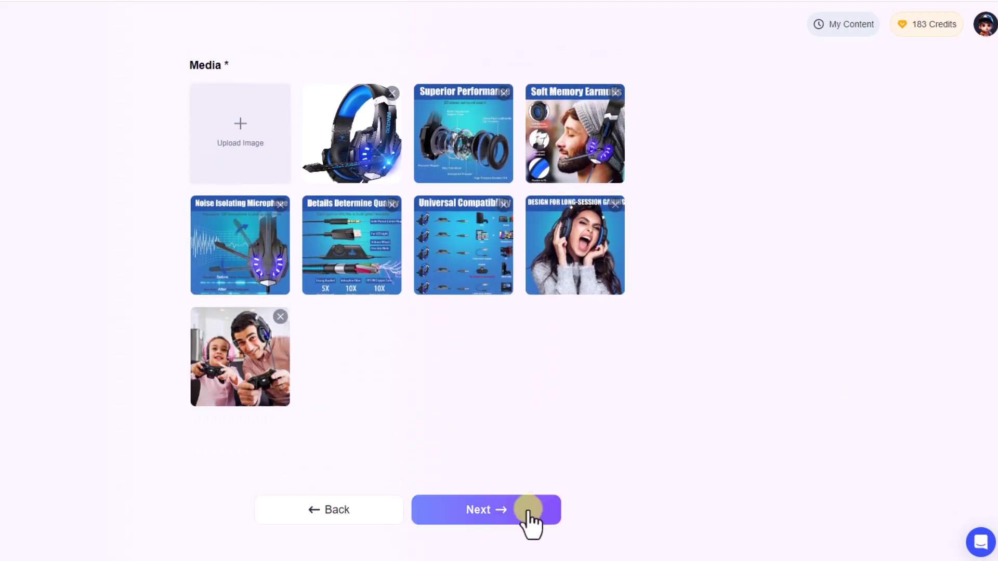
- Target women, men, professionals, teenagers and gamers, then generate the headset style previews
click(530, 514)
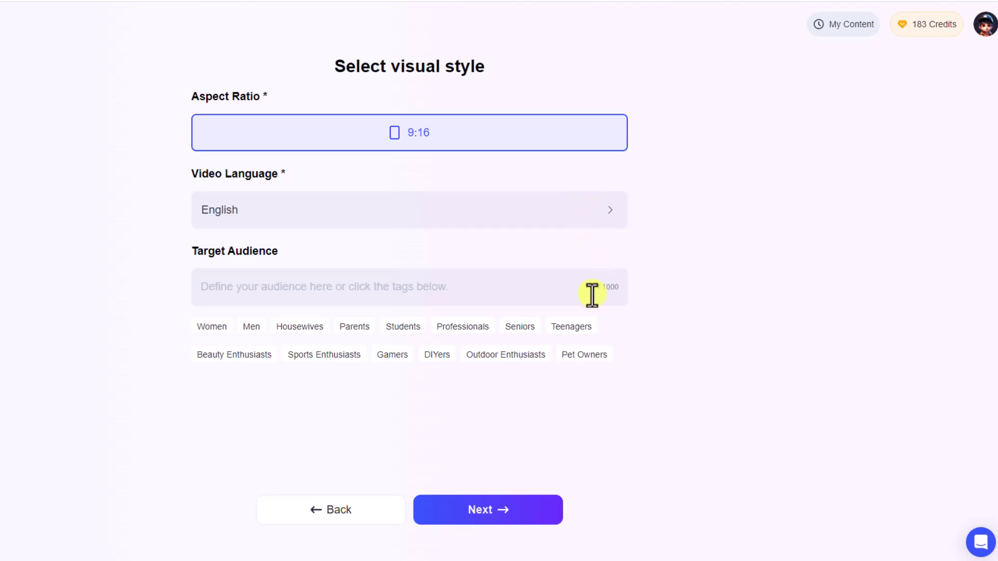
click(211, 326)
click(252, 328)
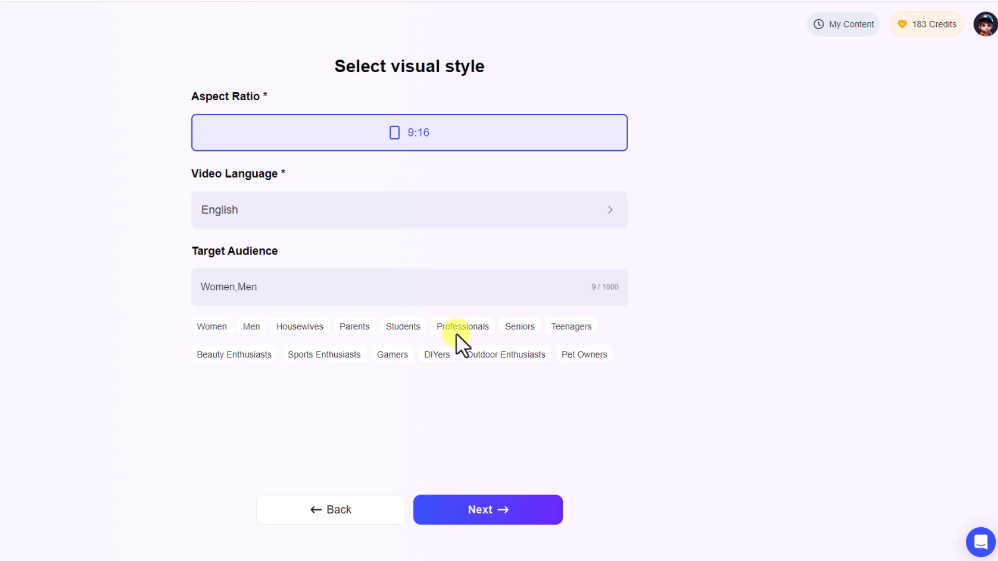
click(570, 327)
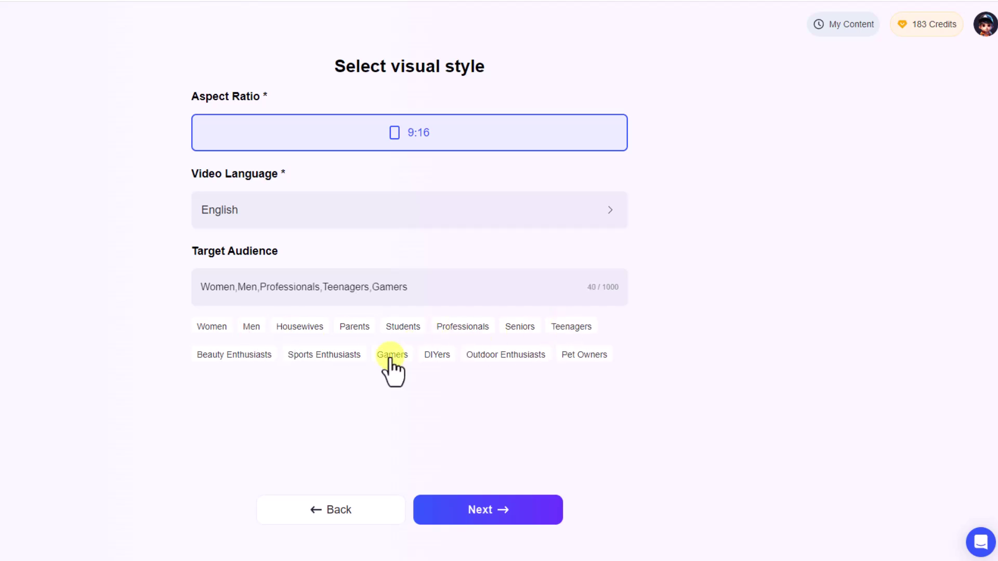
click(463, 514)
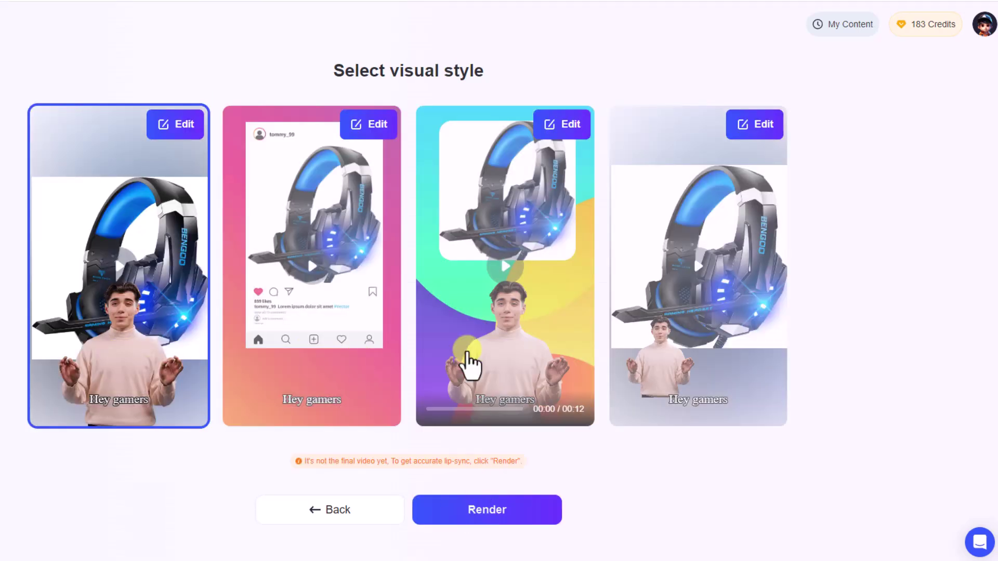
- Edit the fourth style preview and set the narrator voice to Richard
click(702, 373)
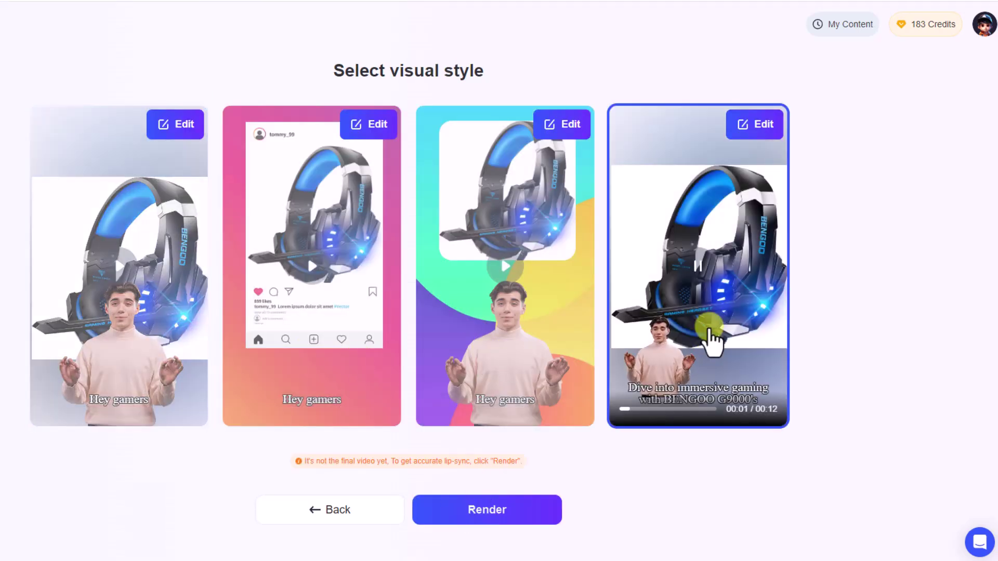
click(757, 124)
click(723, 118)
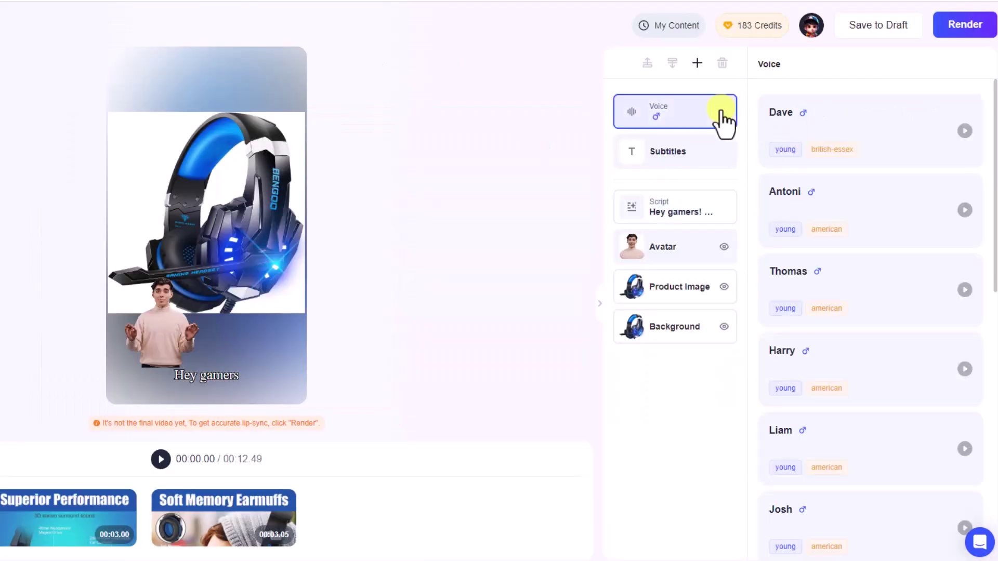
scroll(897, 187, down, 3)
scroll(886, 225, down, 5)
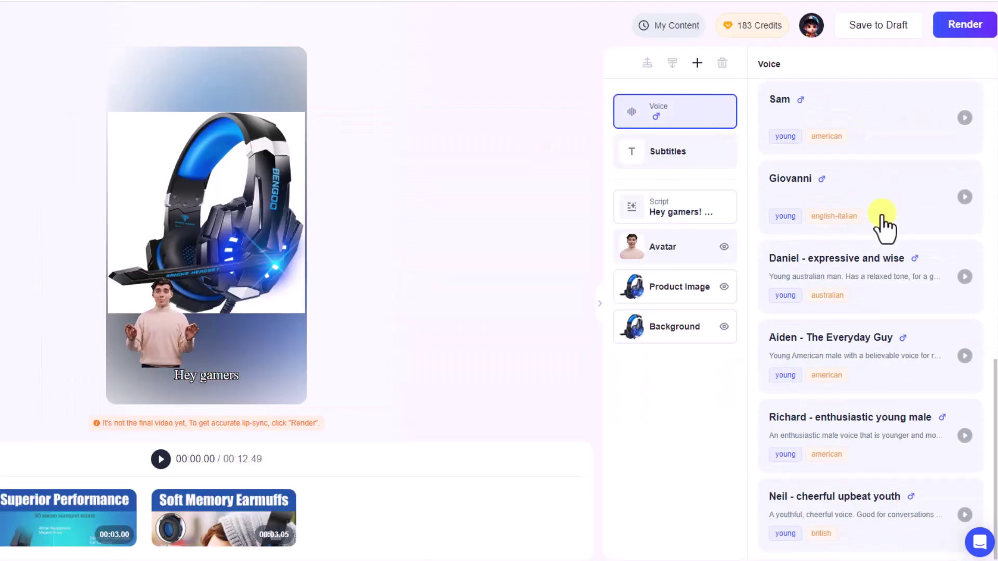
click(881, 428)
- Enlarge the subtitles, place them bottom centre, and apply the third subtitle template
click(680, 157)
drag(867, 141, 915, 141)
click(793, 218)
click(816, 241)
click(886, 304)
click(849, 303)
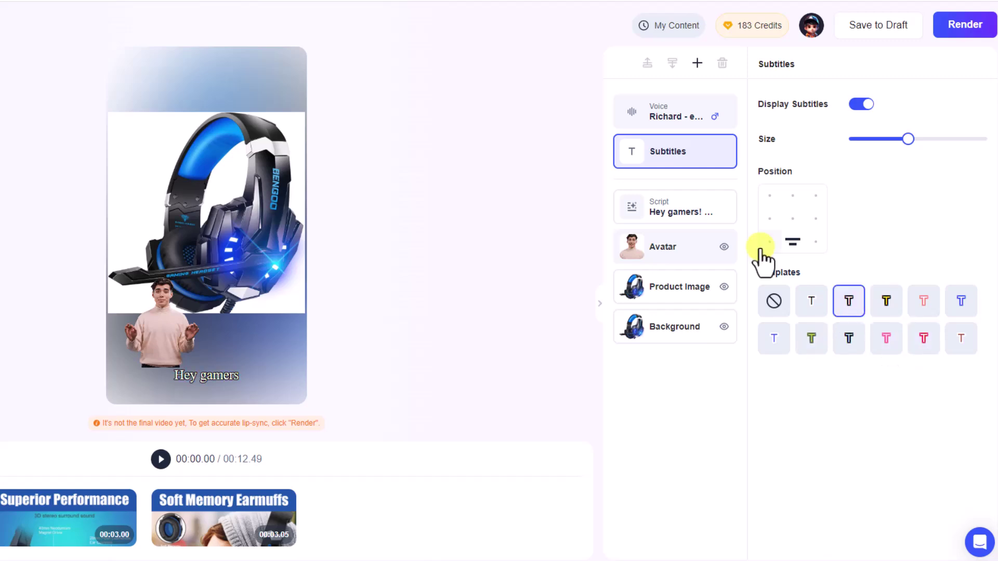
- Change the avatar settings: hide the avatar, try Amy, then return to the male avatar
click(709, 211)
click(686, 246)
click(786, 332)
scroll(795, 323, down, 2)
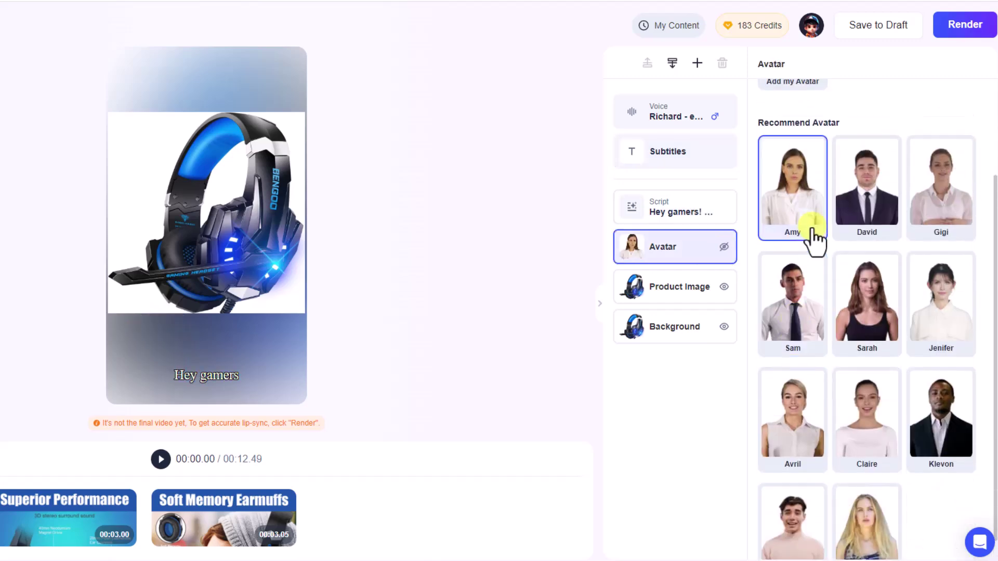
click(792, 522)
- Give the video a colourful gradient background from the online background library
click(728, 295)
click(692, 315)
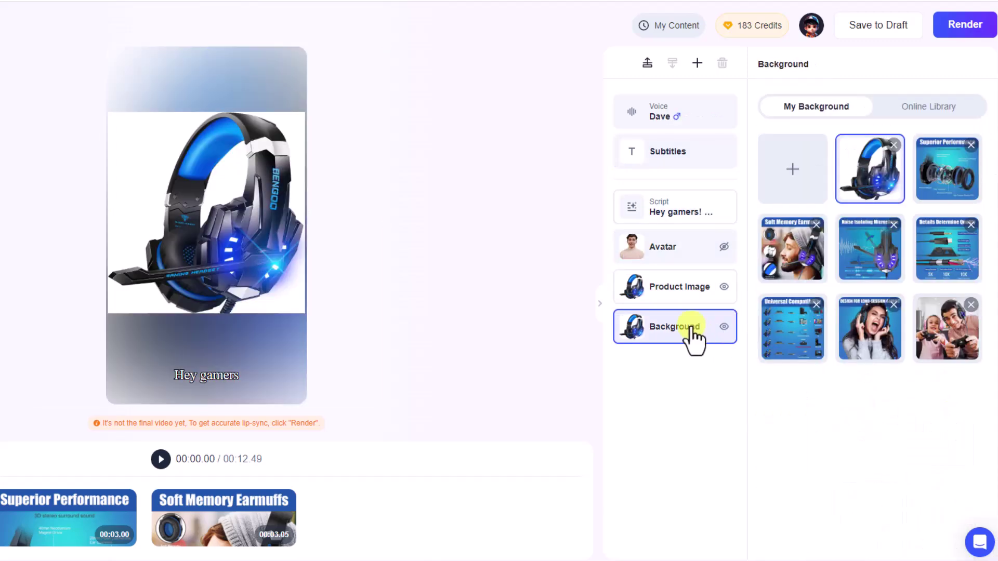
click(928, 106)
scroll(953, 183, down, 5)
click(793, 433)
click(871, 273)
click(786, 133)
click(786, 430)
click(867, 515)
scroll(935, 405, up, 4)
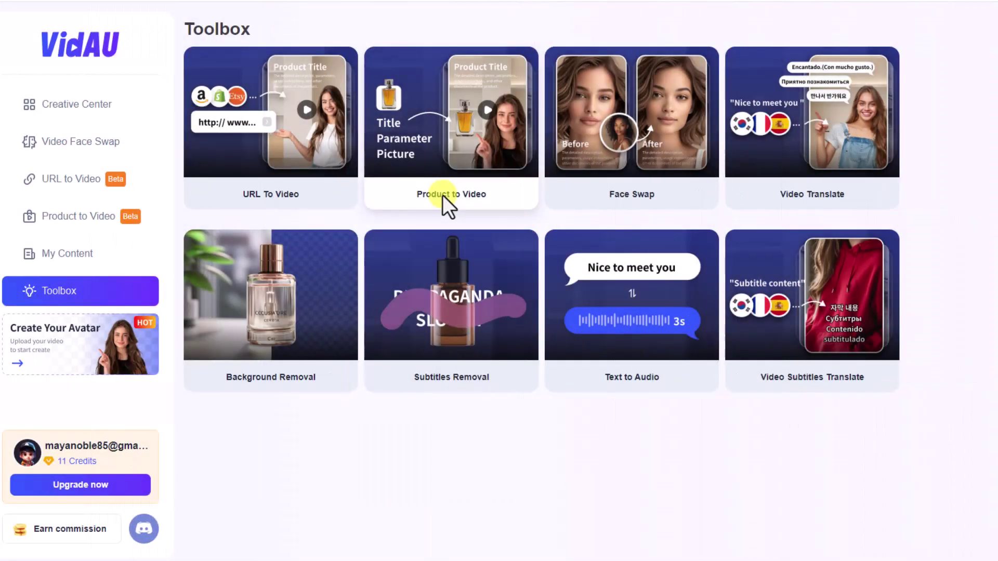
- Start a product-details video targeting women, men, professionals, teenagers and gamers
click(442, 194)
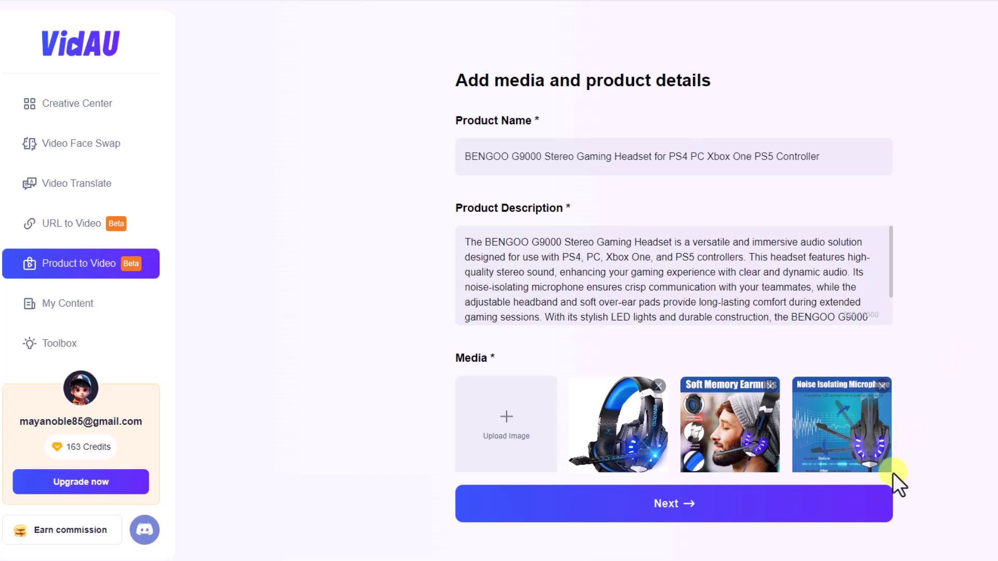
click(872, 510)
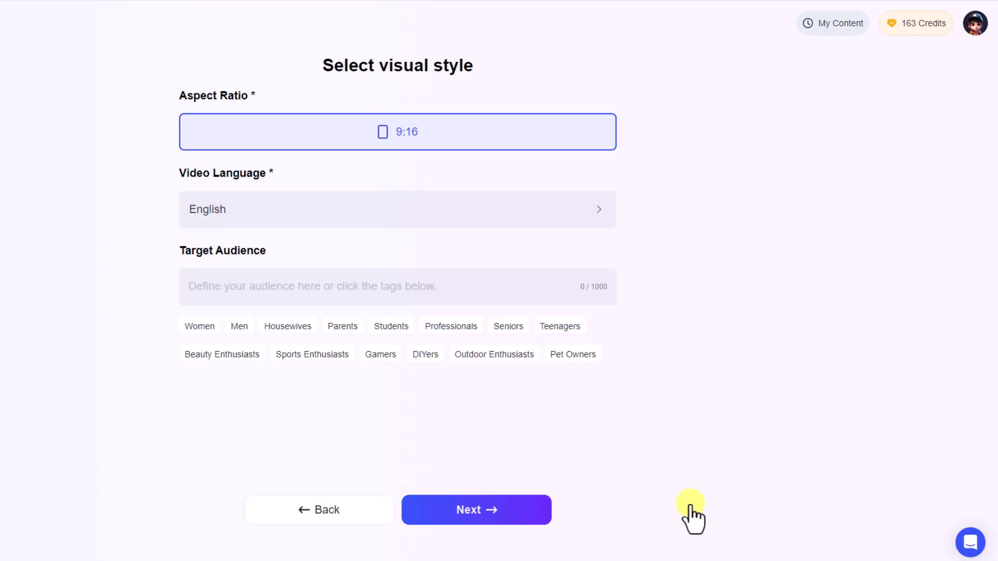
click(200, 328)
click(236, 329)
click(560, 327)
click(381, 355)
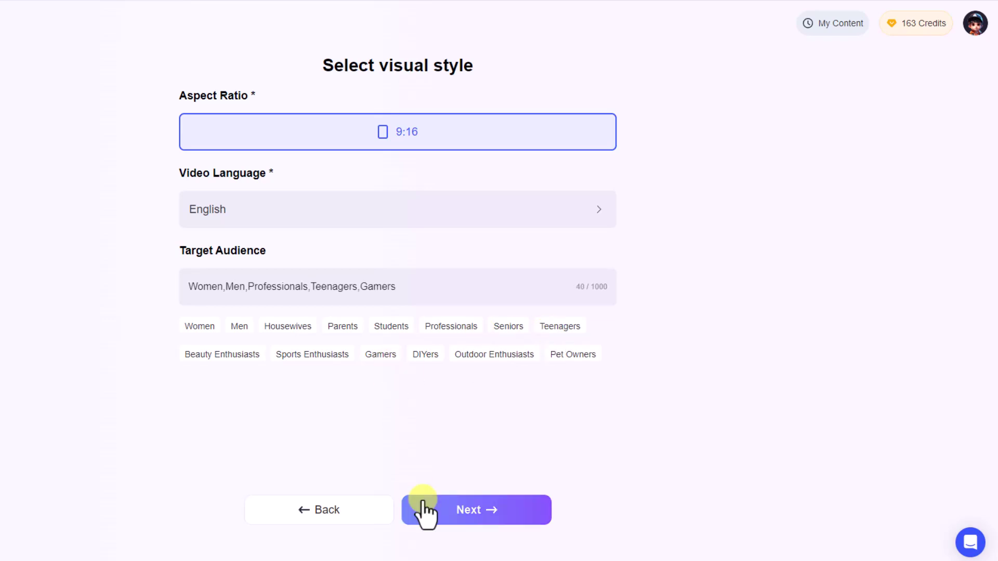
click(431, 511)
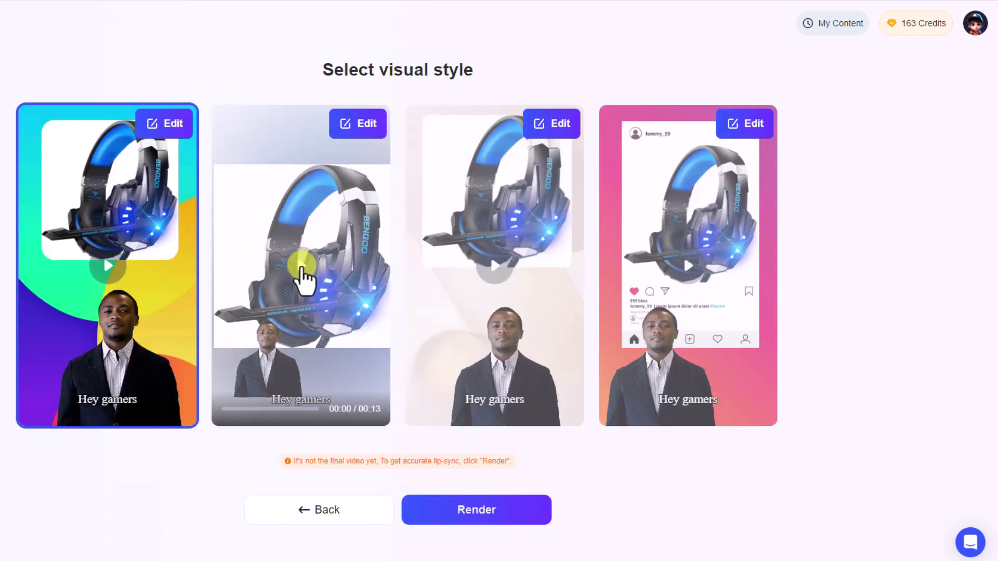
- Edit the first style card, narrate with Sam, and give scene two a dark purple background
click(357, 124)
click(674, 113)
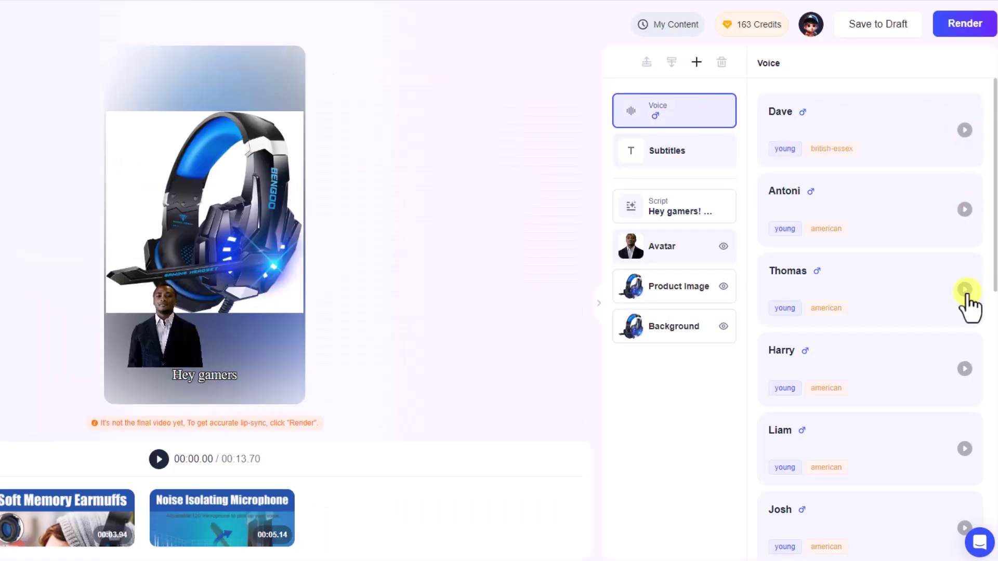
scroll(966, 535, down, 3)
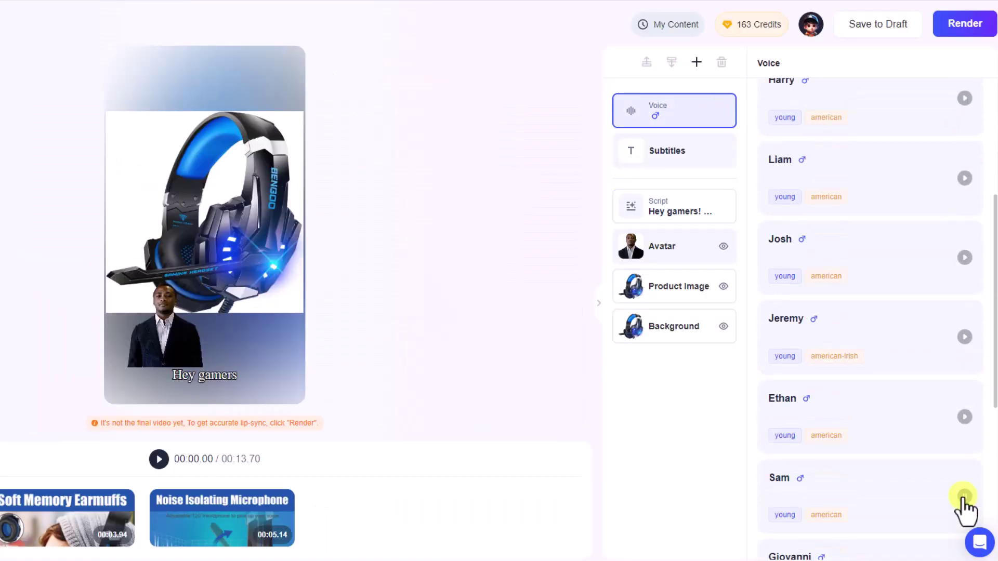
click(775, 478)
click(678, 155)
click(693, 217)
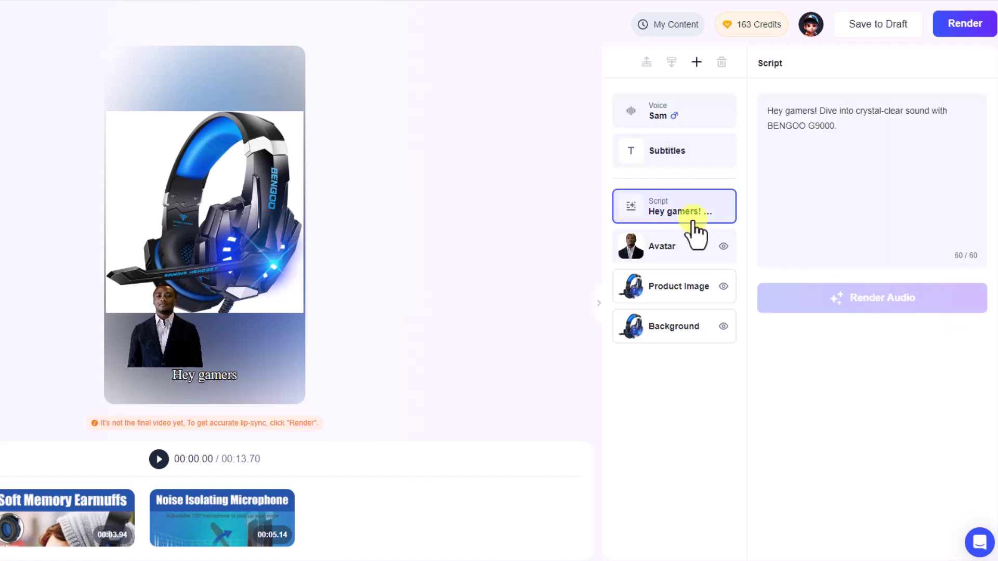
click(720, 253)
scroll(806, 440, down, 2)
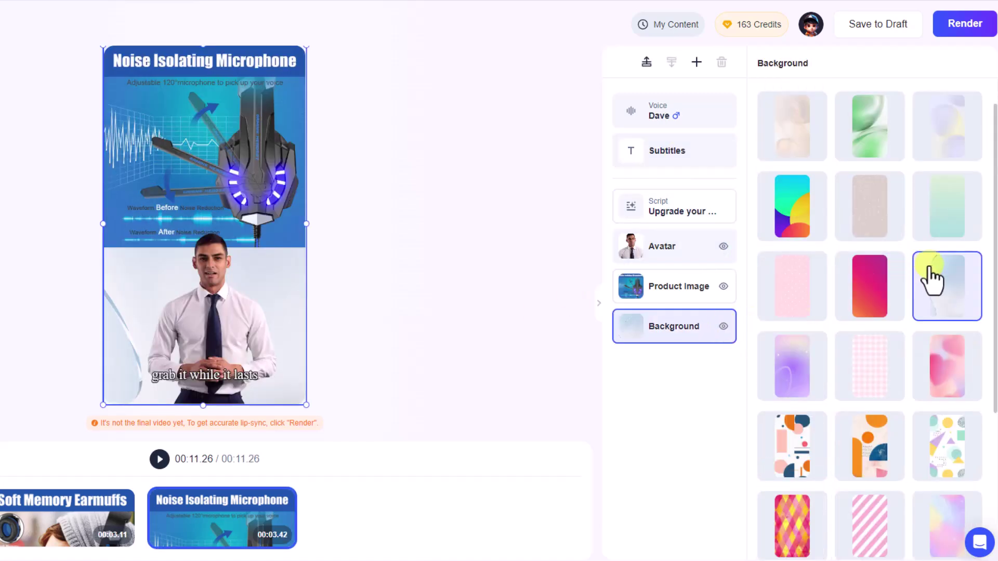
click(929, 267)
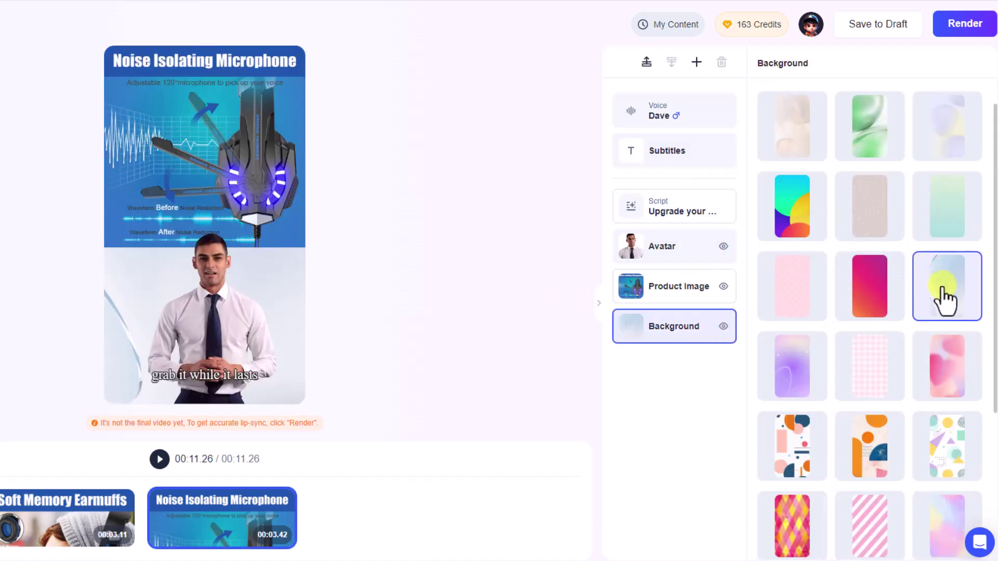
scroll(945, 296, down, 1)
scroll(945, 297, down, 2)
scroll(946, 296, down, 1)
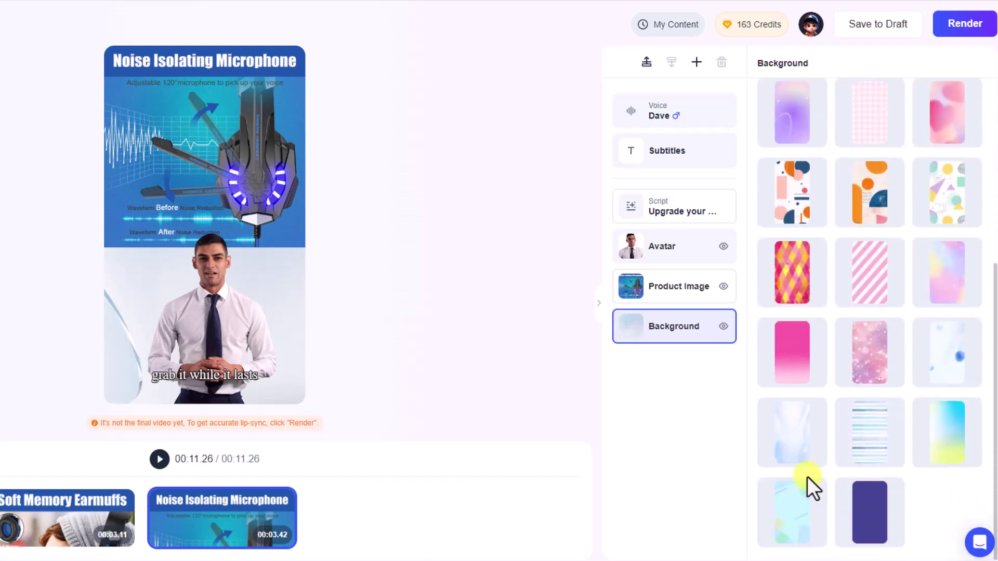
click(870, 510)
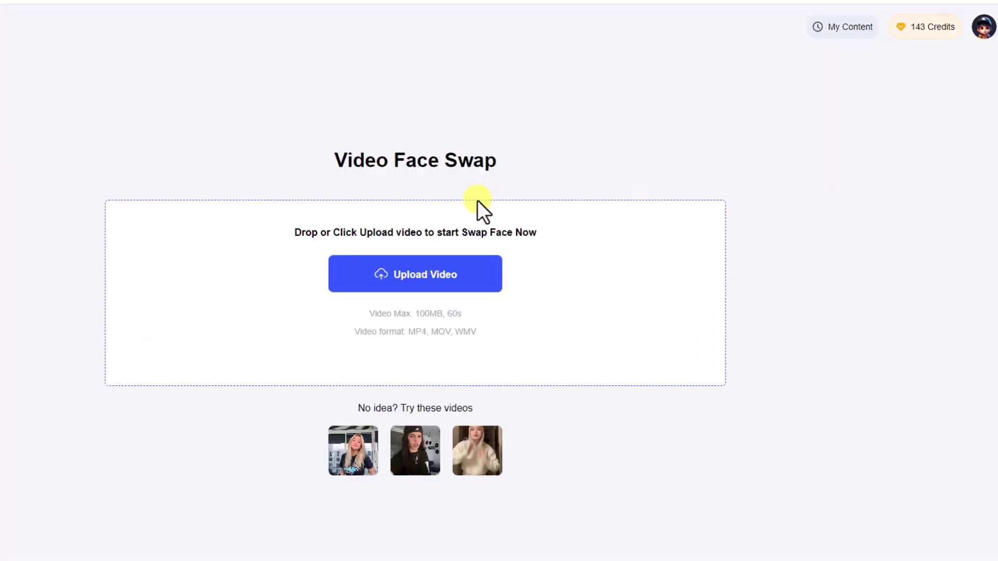
- Face-swap the uploaded dancing clip with a new target face, then play both versions
click(467, 446)
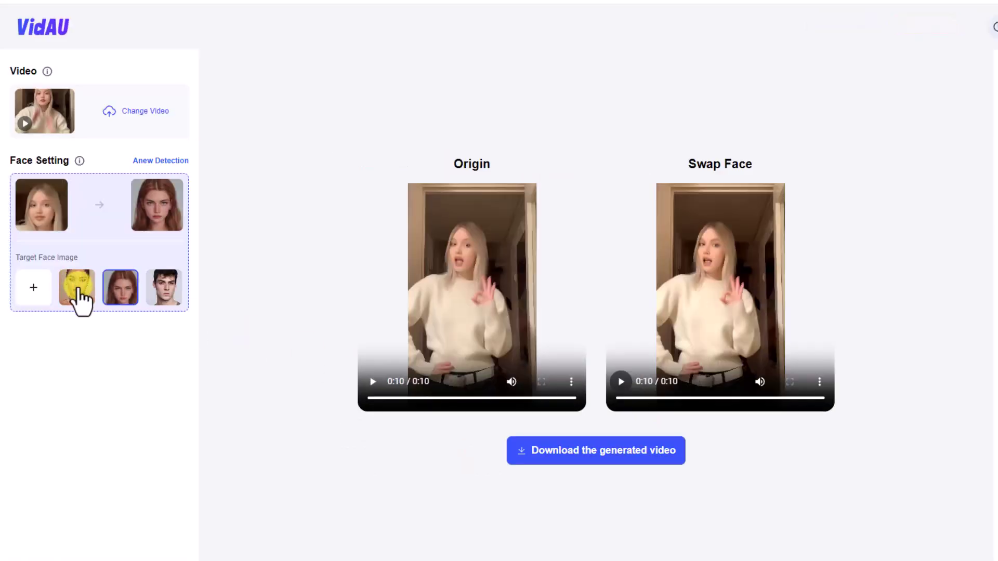
click(80, 298)
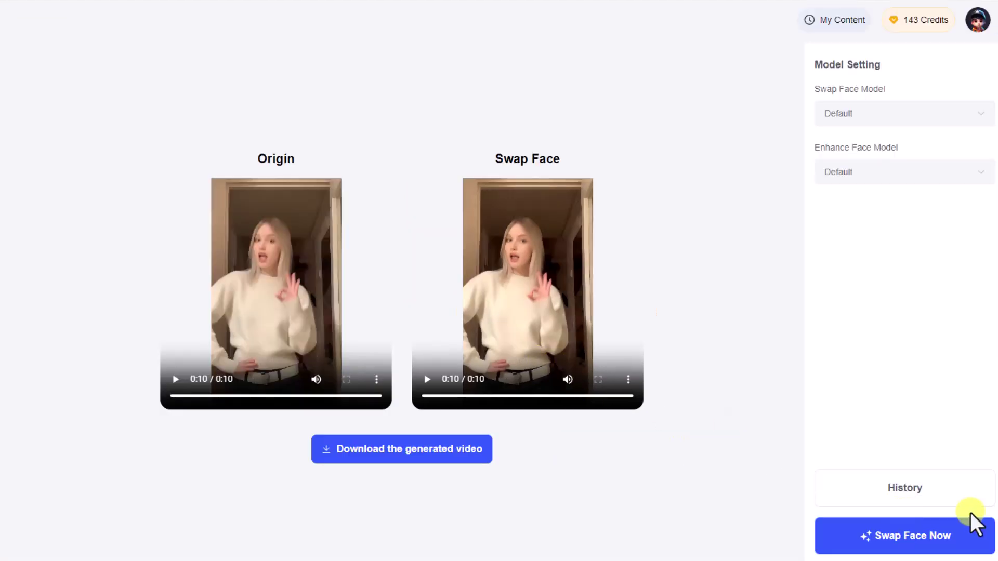
click(955, 537)
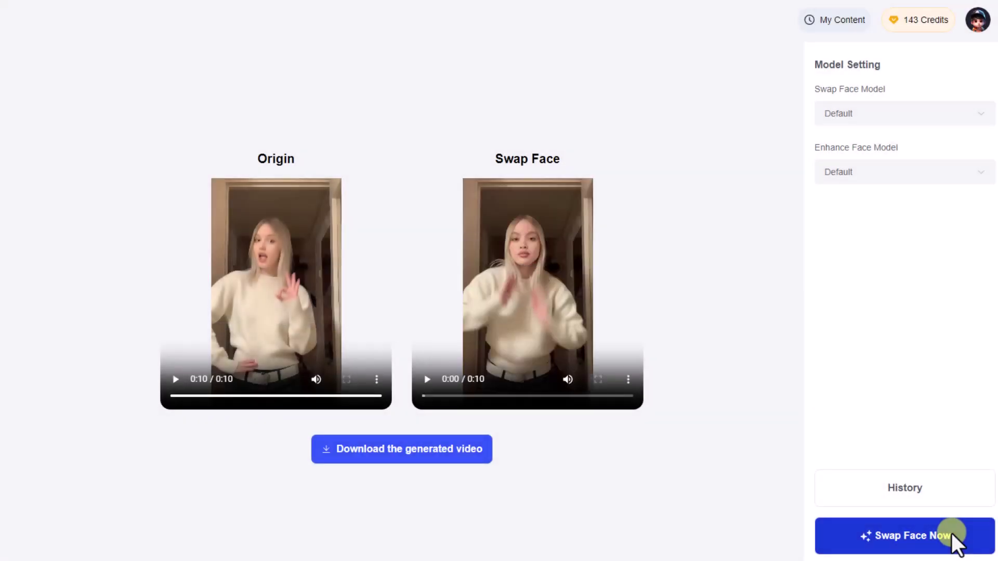
click(175, 379)
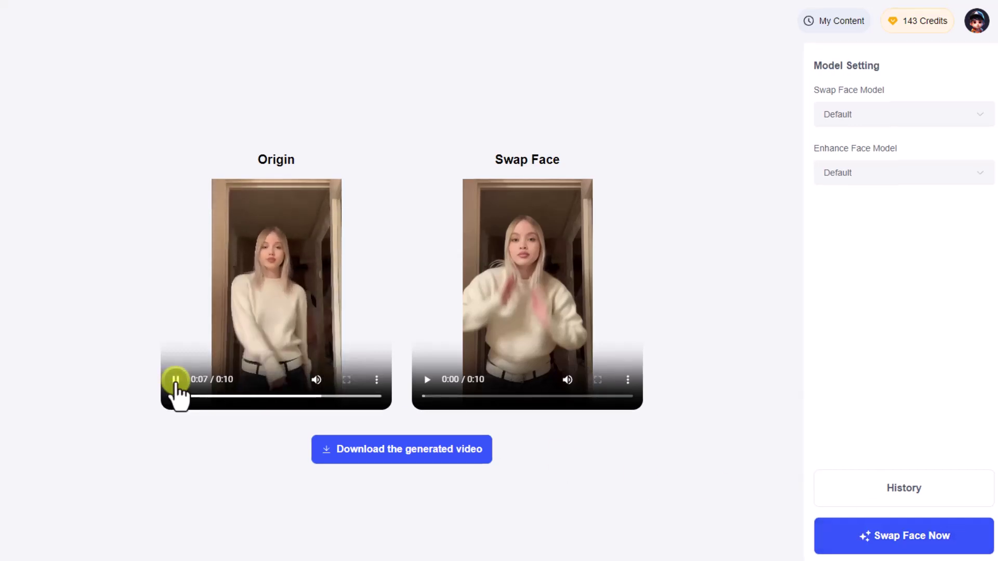
click(428, 380)
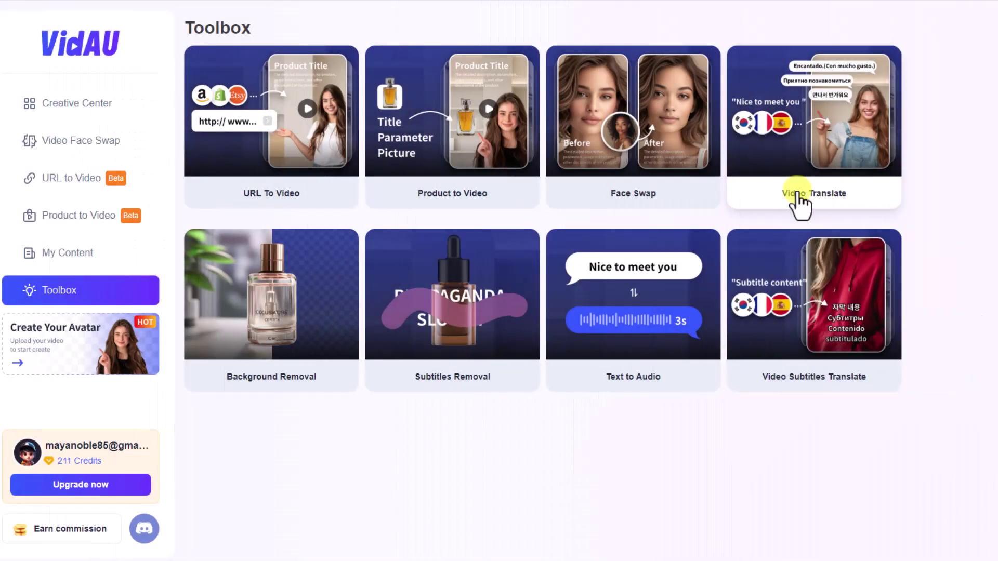
click(800, 195)
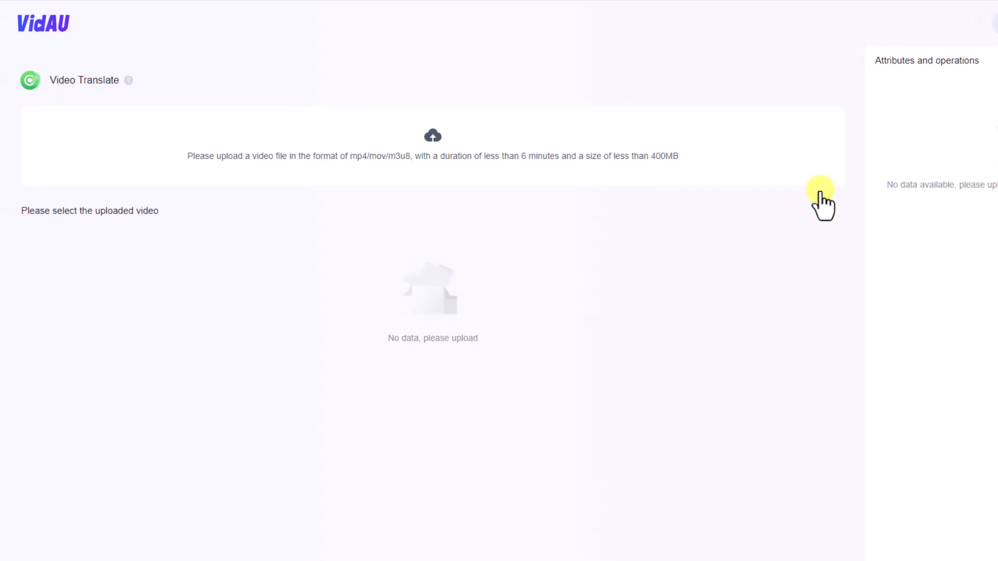
click(148, 233)
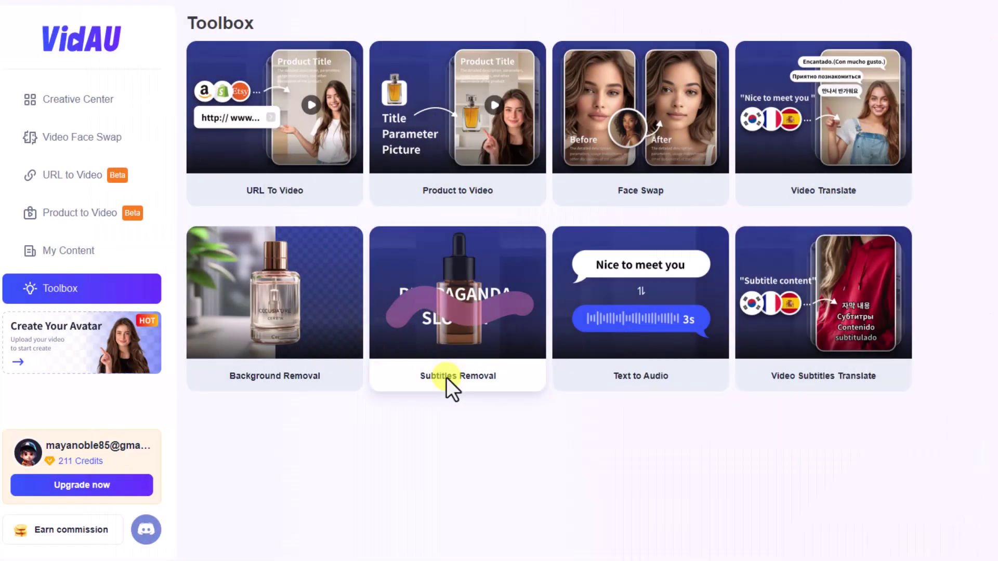
- Generate the uploaded desk video with its English subtitles erased using Subtitles Removal
click(458, 278)
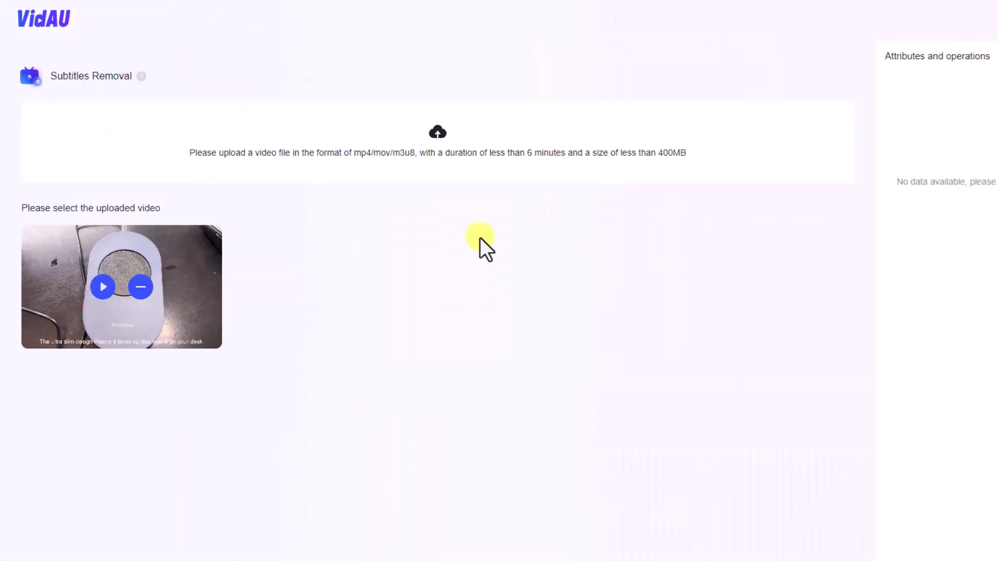
click(156, 281)
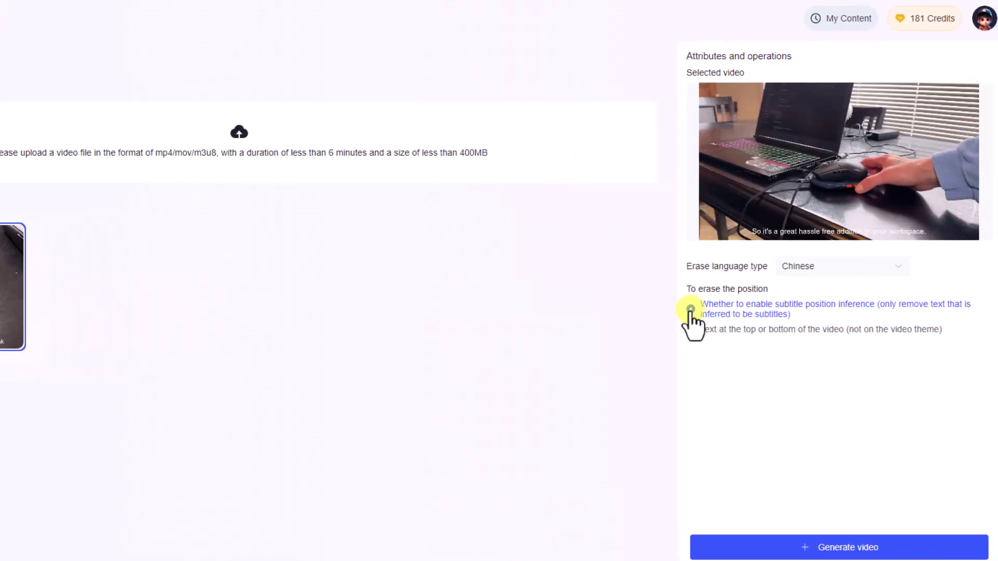
click(893, 276)
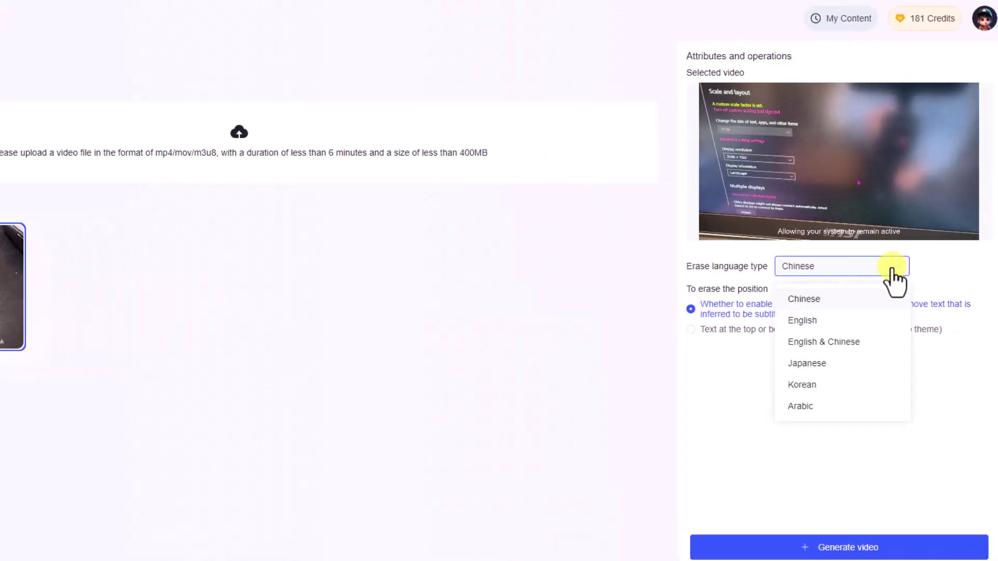
click(802, 320)
mouse_move(838, 162)
click(701, 210)
click(844, 548)
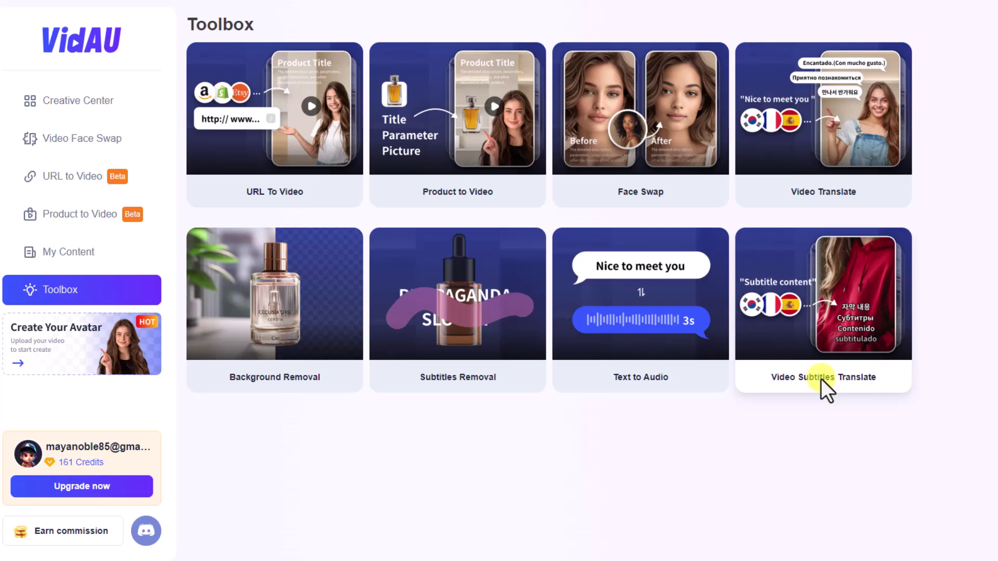
- Generate the uploaded video with Chinese subtitles translated to English in a new style
click(821, 380)
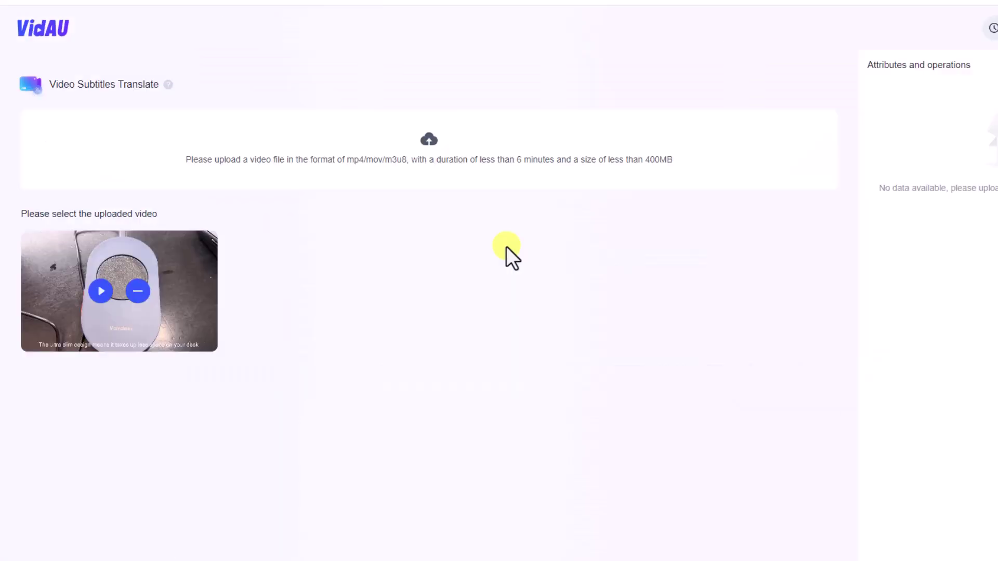
click(25, 283)
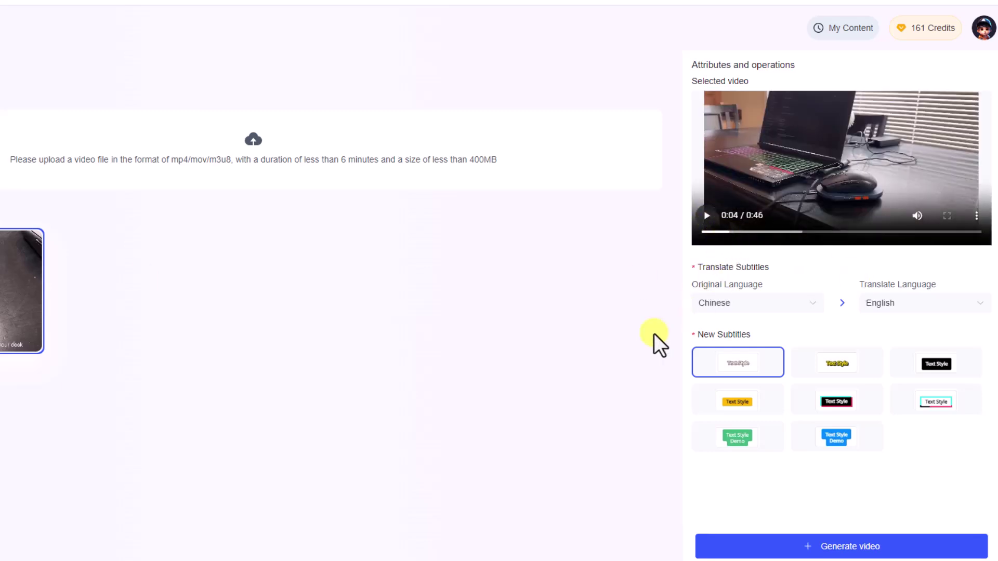
click(856, 365)
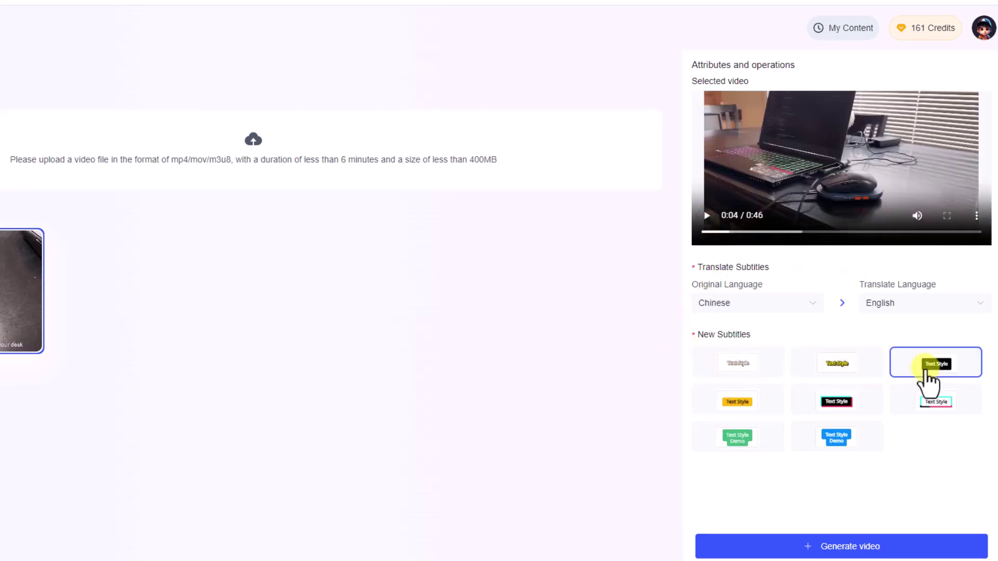
click(798, 547)
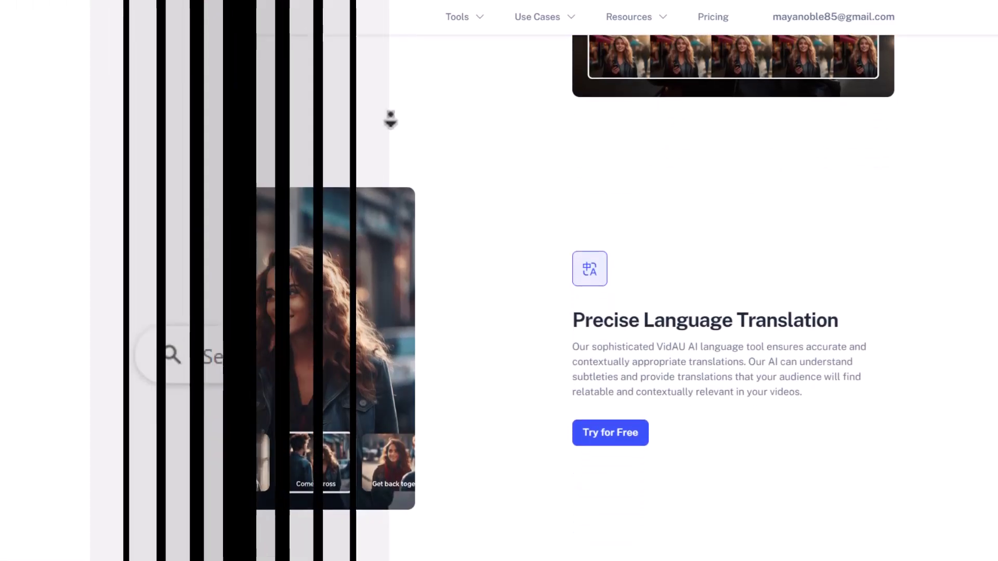
text(vidau)
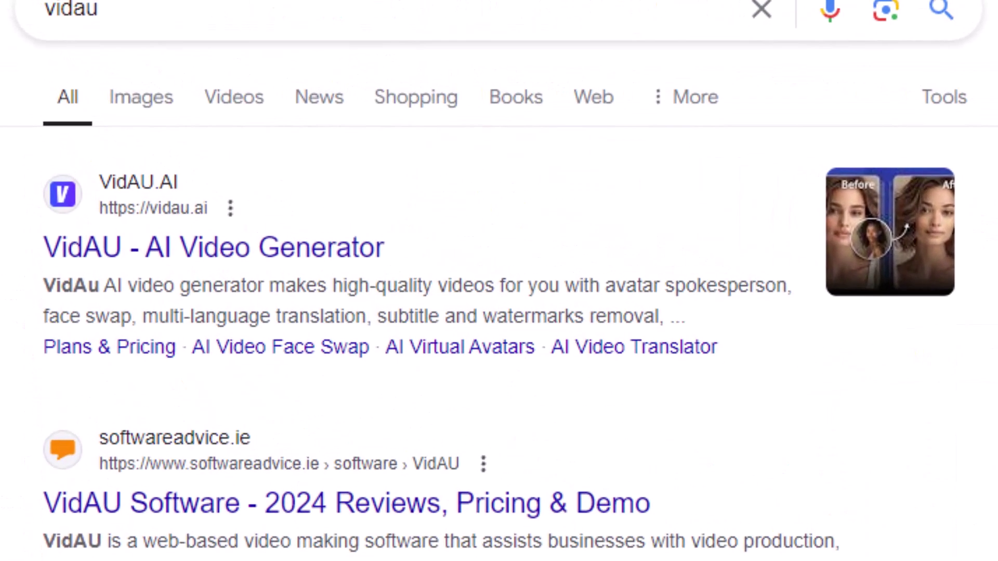
- Open the 'VidAU - AI Video Generator' search result and subscribe to WOW Technology
click(314, 257)
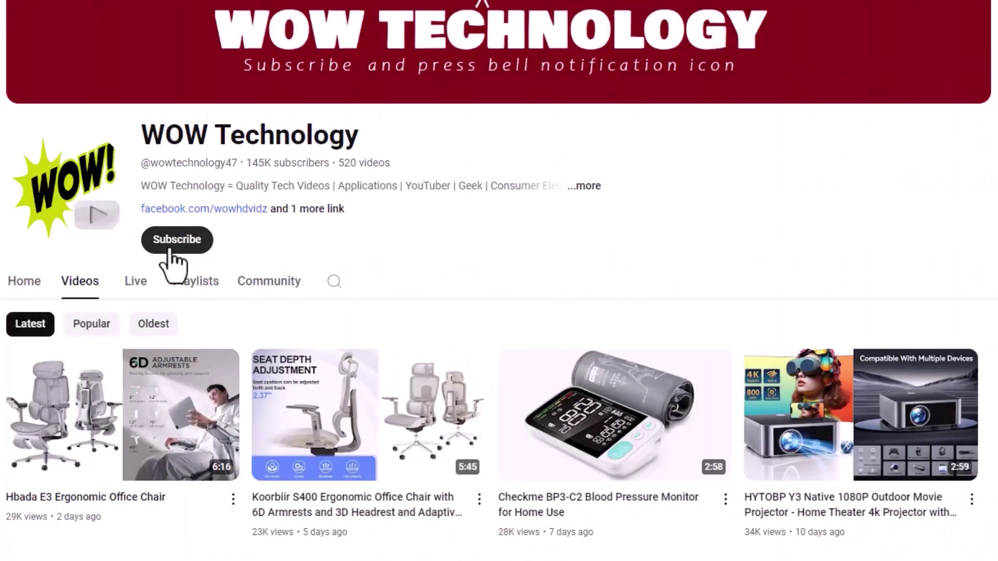
click(174, 239)
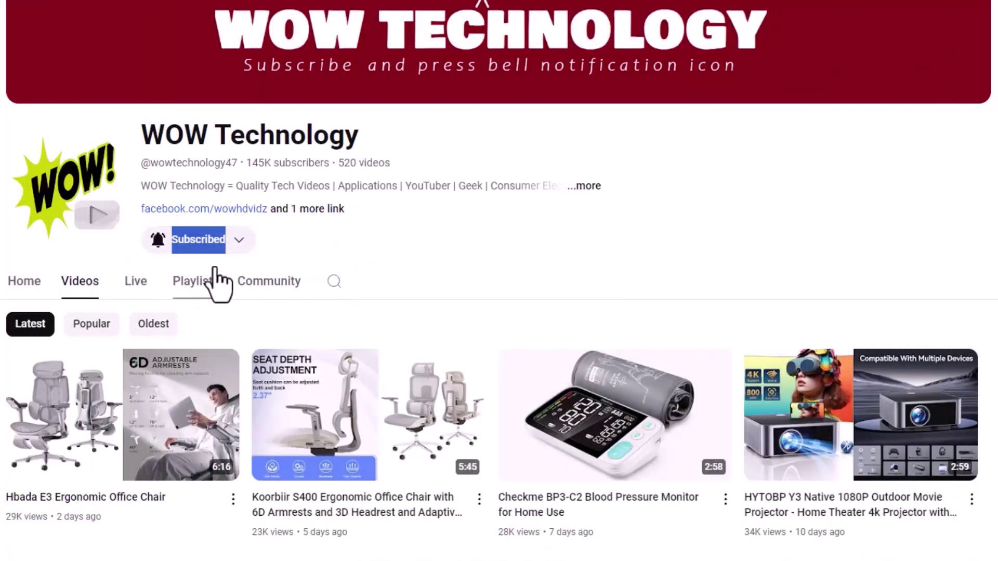